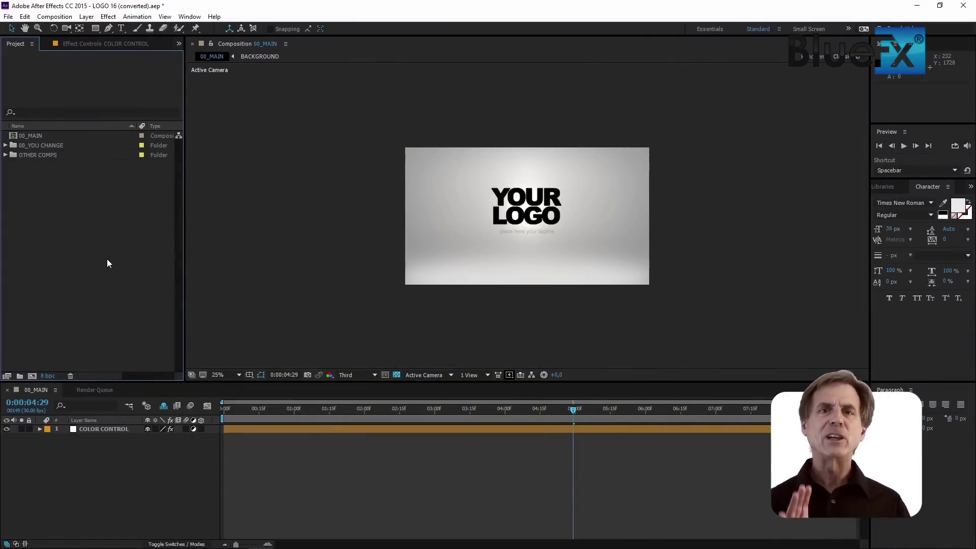
Import CLIENT_LOGO.ai from the Desktop and expand the 00_YOU CHANGE folder
left_click_drag(233, 136, 391, 109)
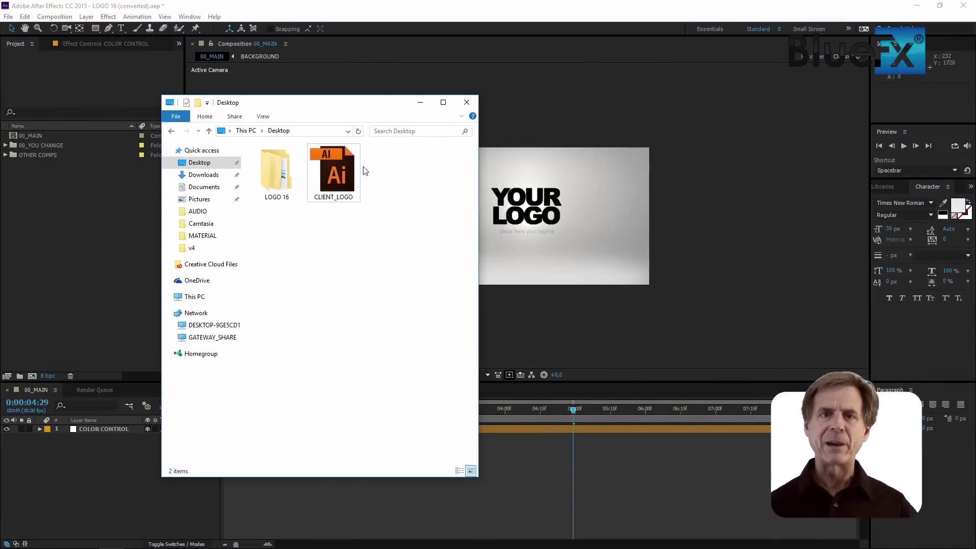
left_click(333, 171)
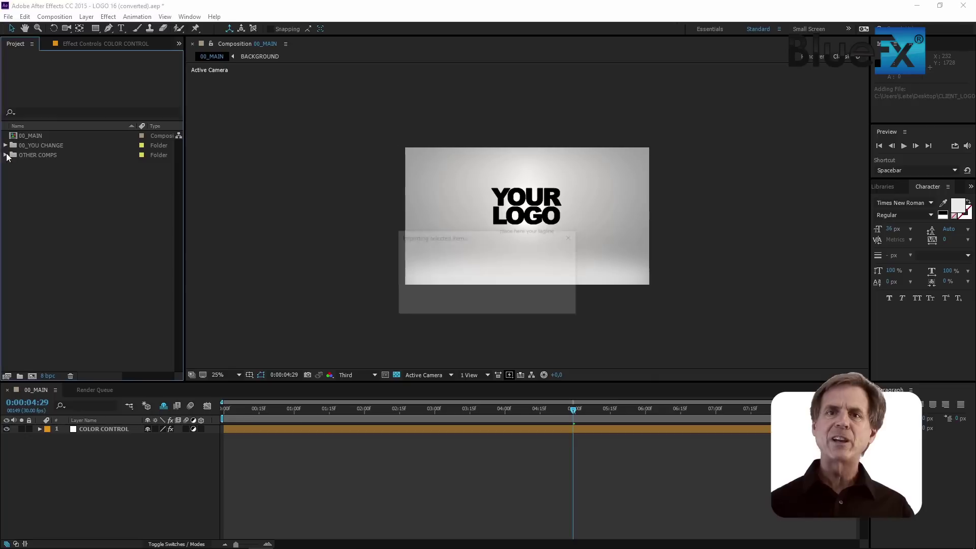
left_click(6, 145)
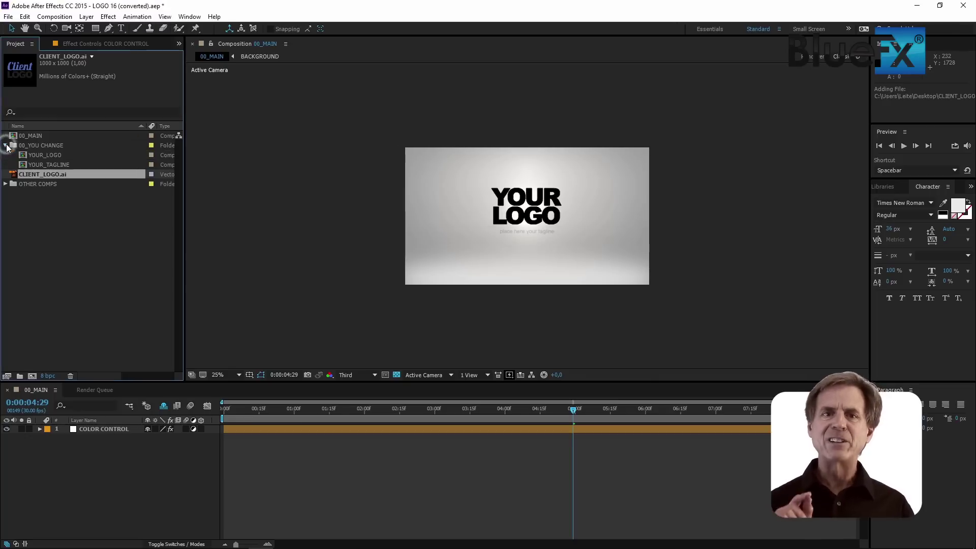
In YOUR_LOGO, add the CLIENT_LOGO.ai layer and delete the YOUR LOGO placeholder layer
double_click(36, 155)
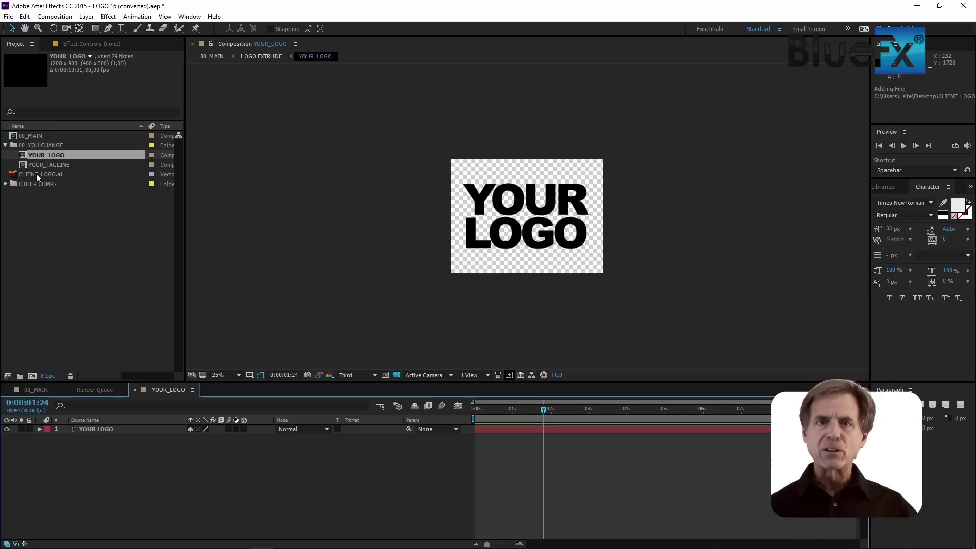
left_click_drag(36, 174, 93, 427)
left_click(95, 439)
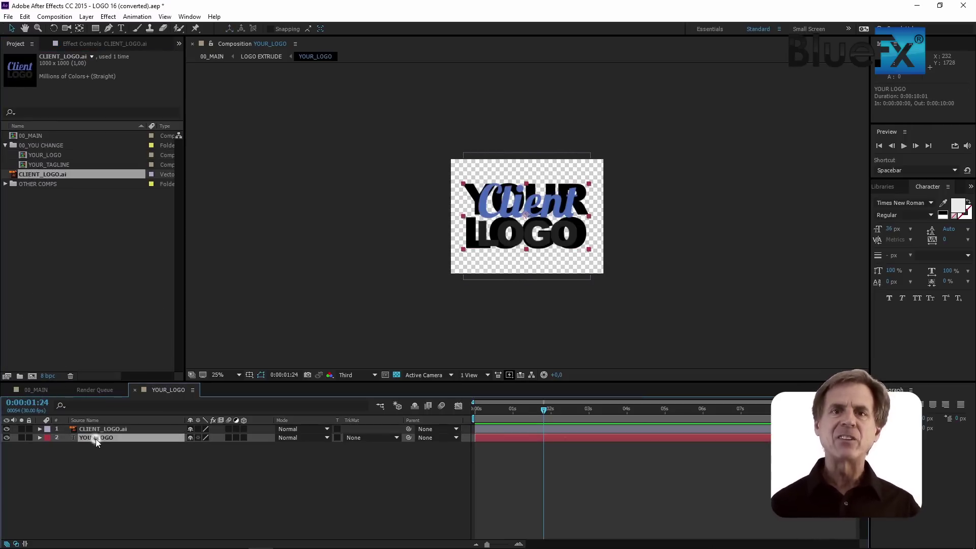
key("Delete")
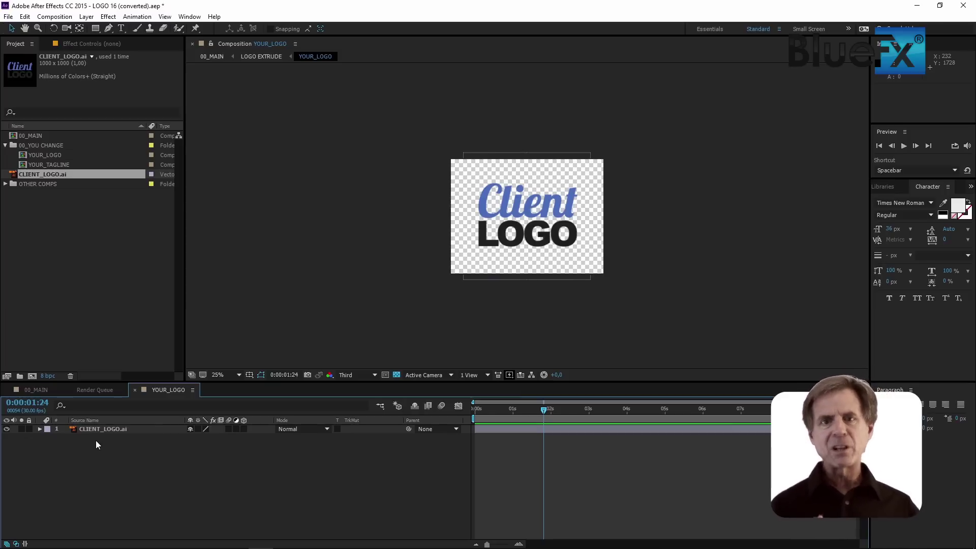
Scale the client logo layer to 107% and enable Continuously Rasterize
left_click(95, 431)
key("s")
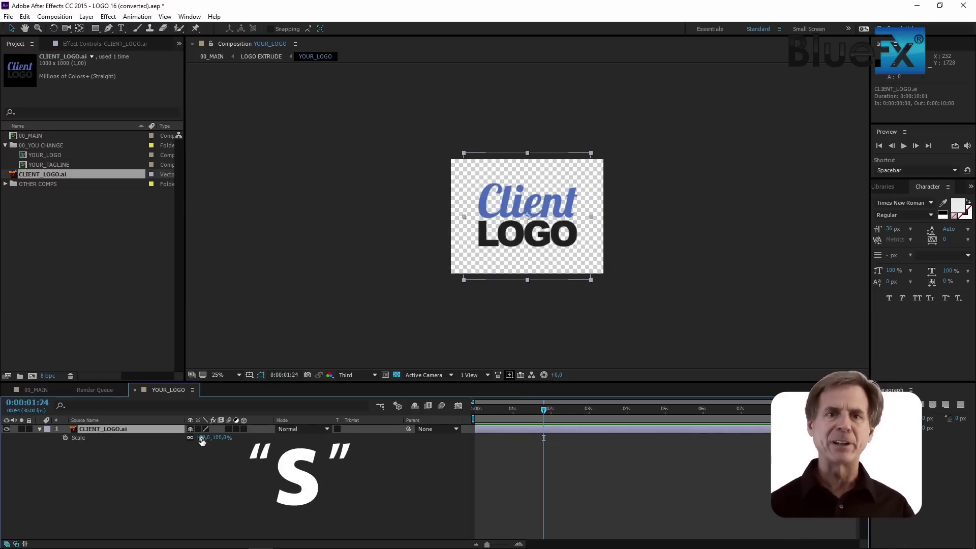
left_click_drag(202, 439, 207, 439)
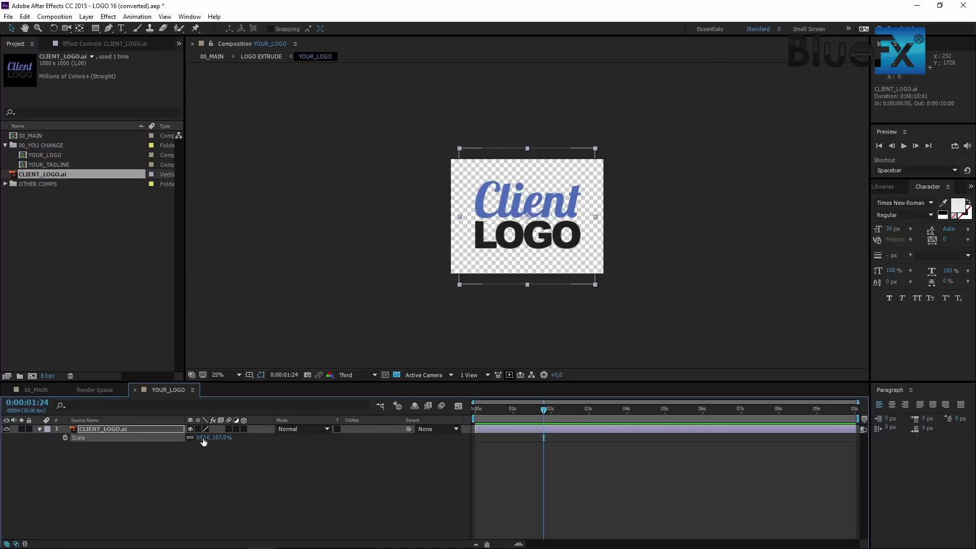
left_click(191, 458)
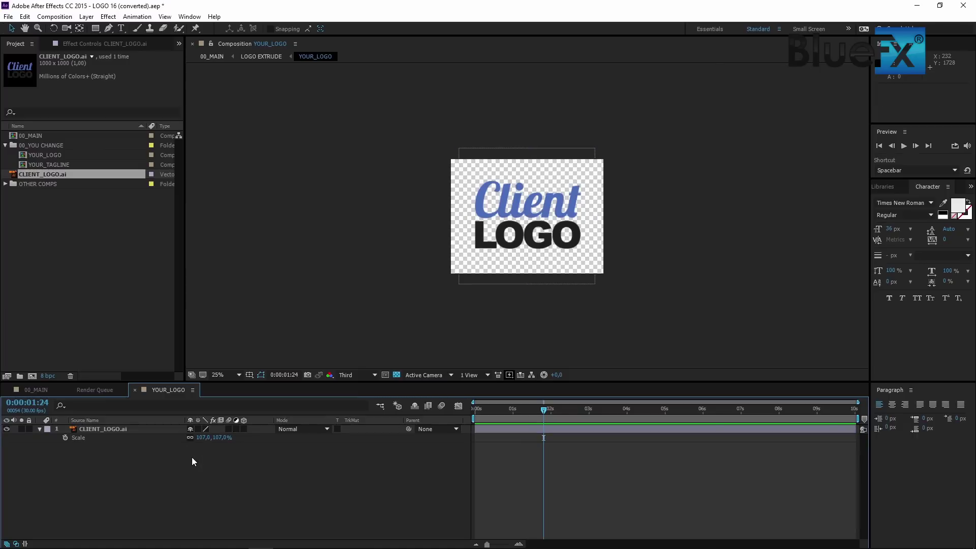
left_click(198, 429)
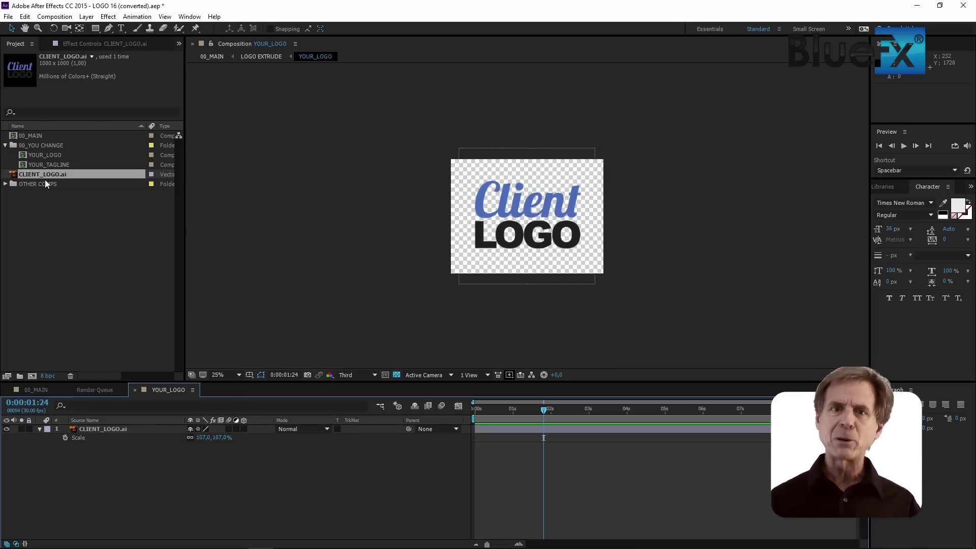
double_click(42, 163)
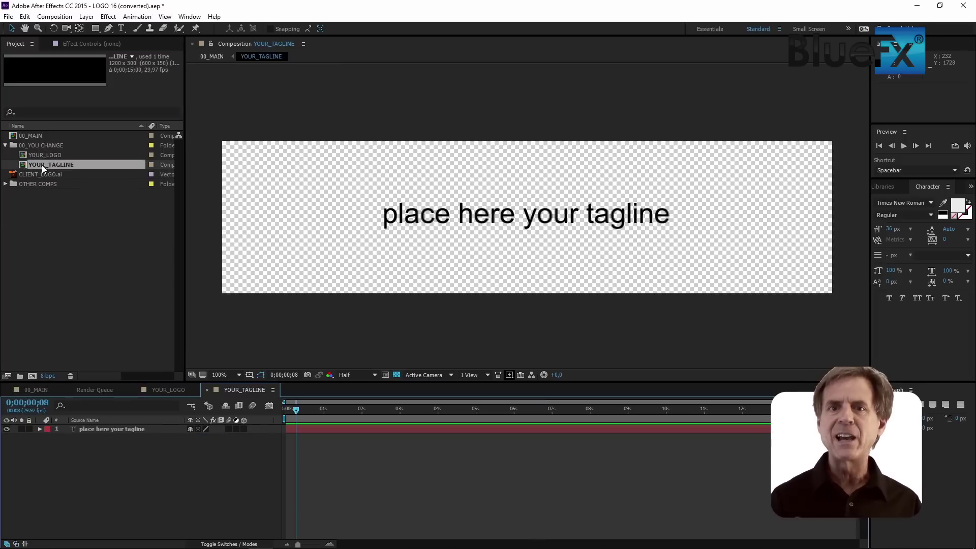
double_click(100, 429)
type("w")
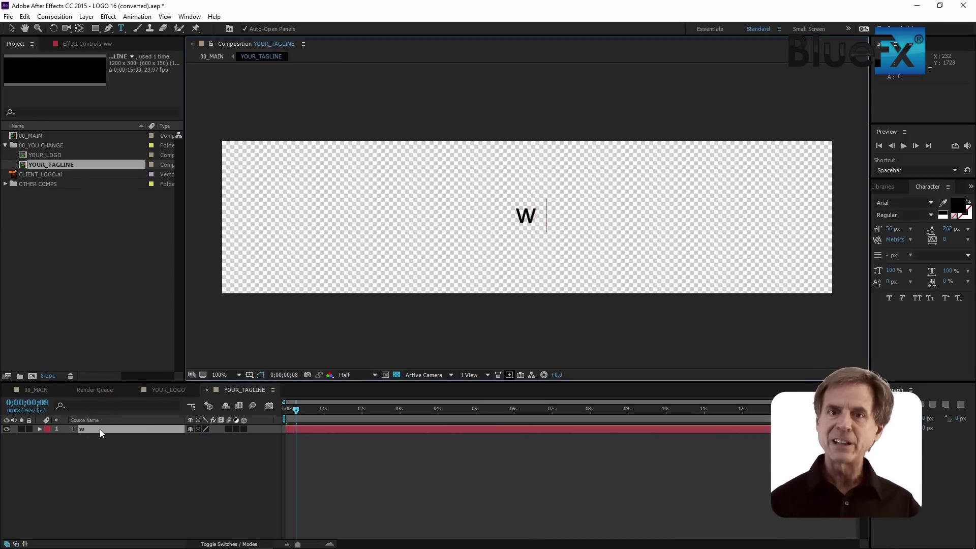
type("ww.your")
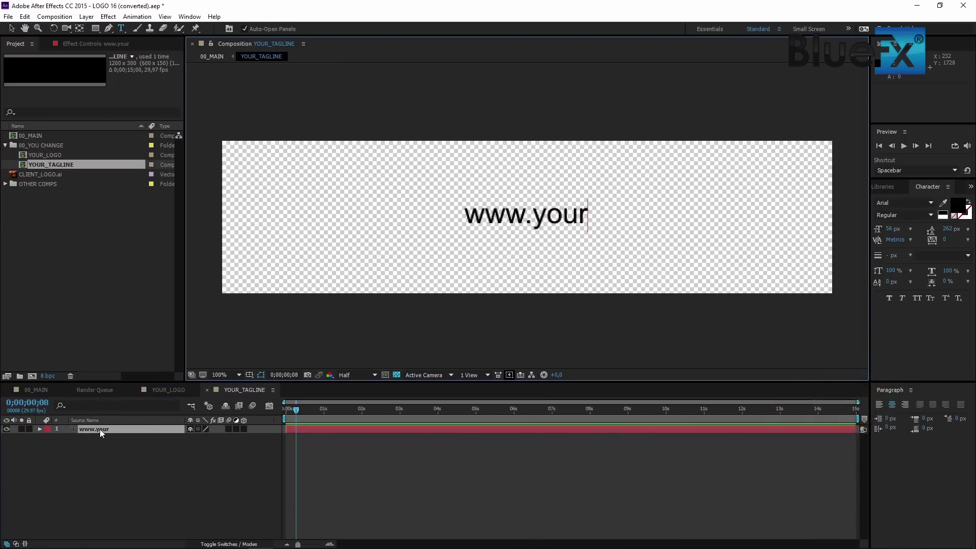
type("site.com")
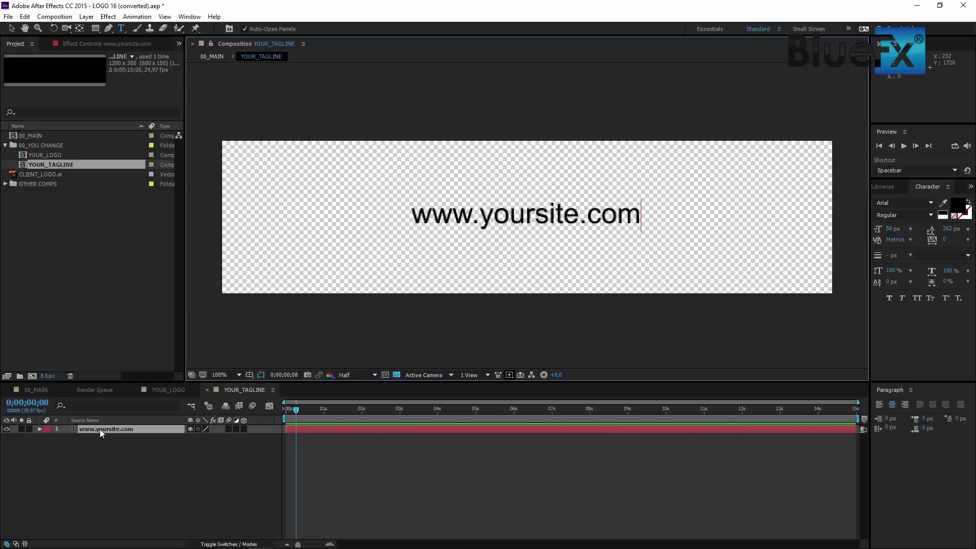
left_click(104, 443)
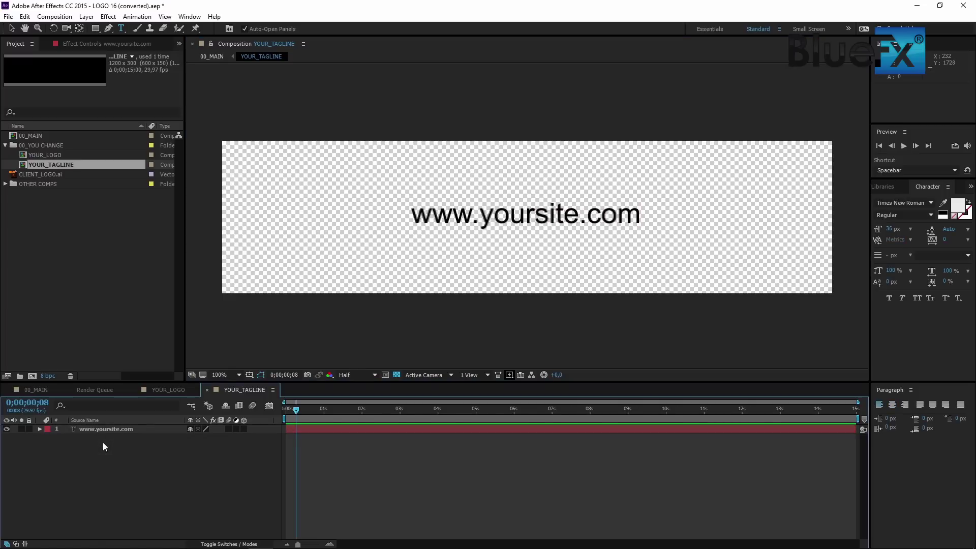
In 00_MAIN at 3:06, expand all COLOR CONTROL effects to show their Color properties
double_click(41, 136)
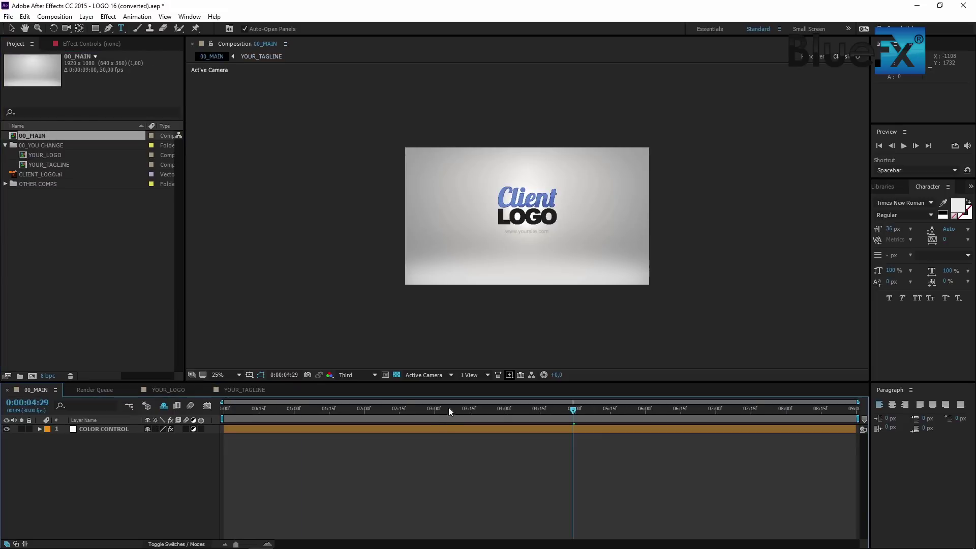
left_click_drag(448, 410, 449, 412)
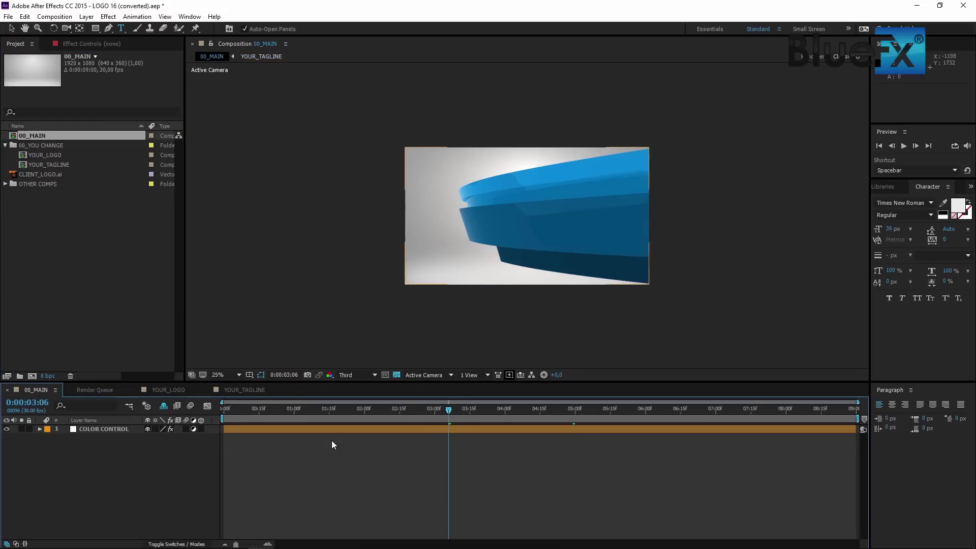
left_click(120, 431)
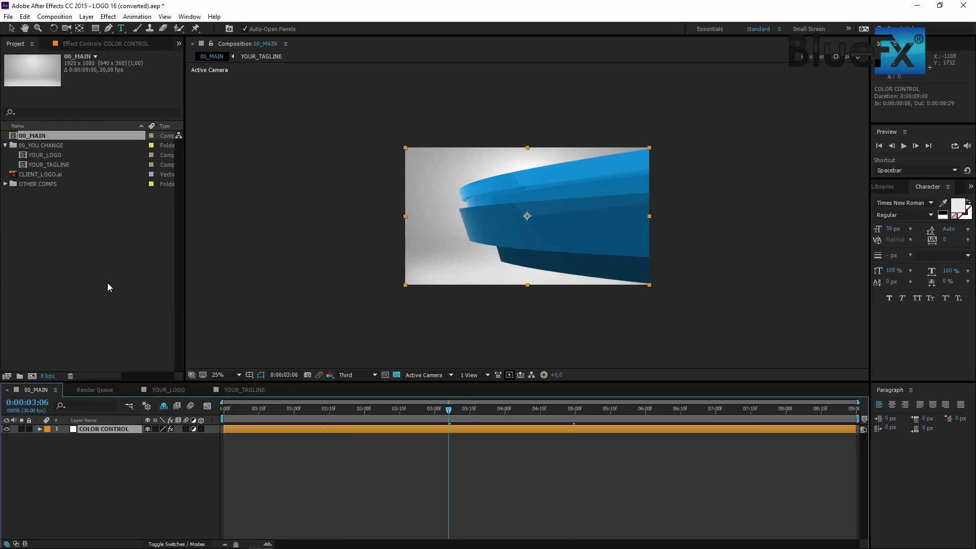
left_click(100, 46)
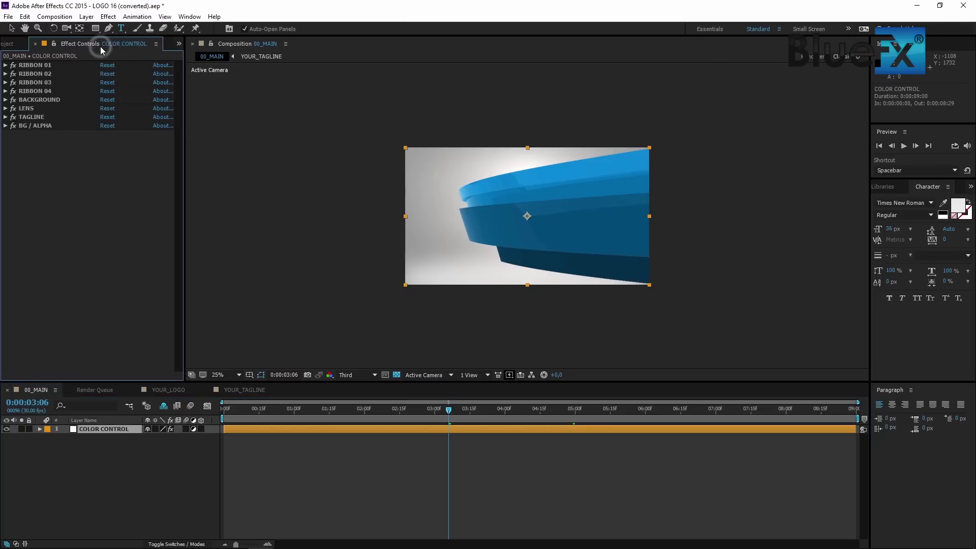
left_click(49, 63)
left_click(46, 124, "shift")
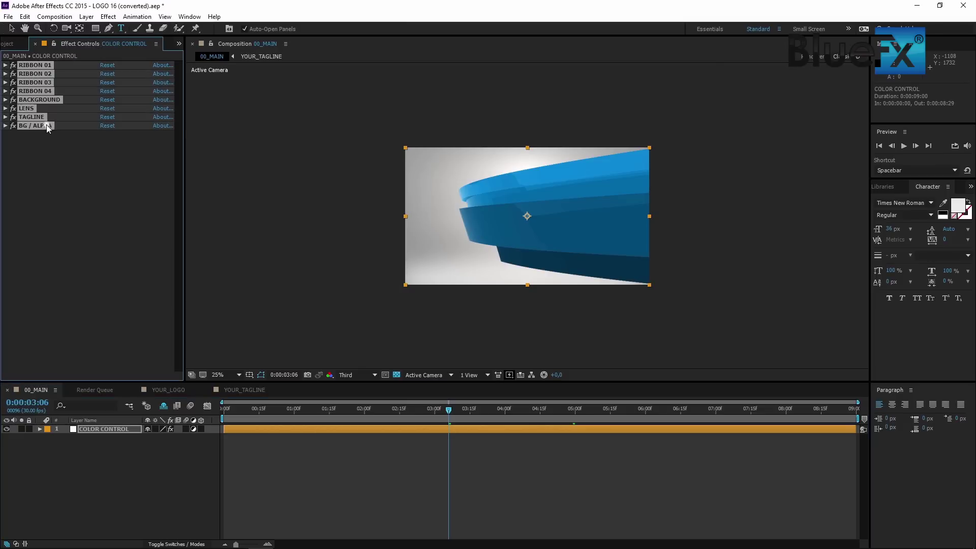
left_click(7, 125, "ctrl")
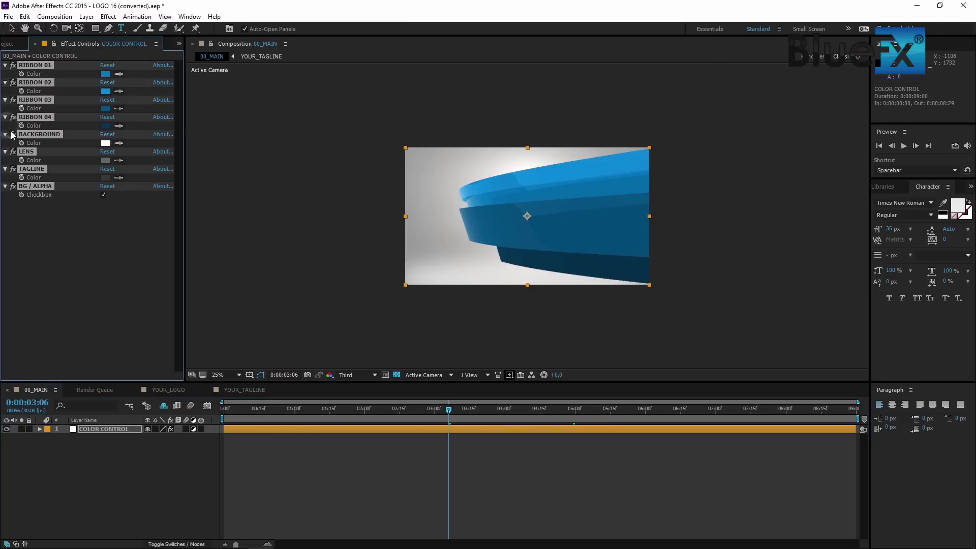
left_click(47, 220)
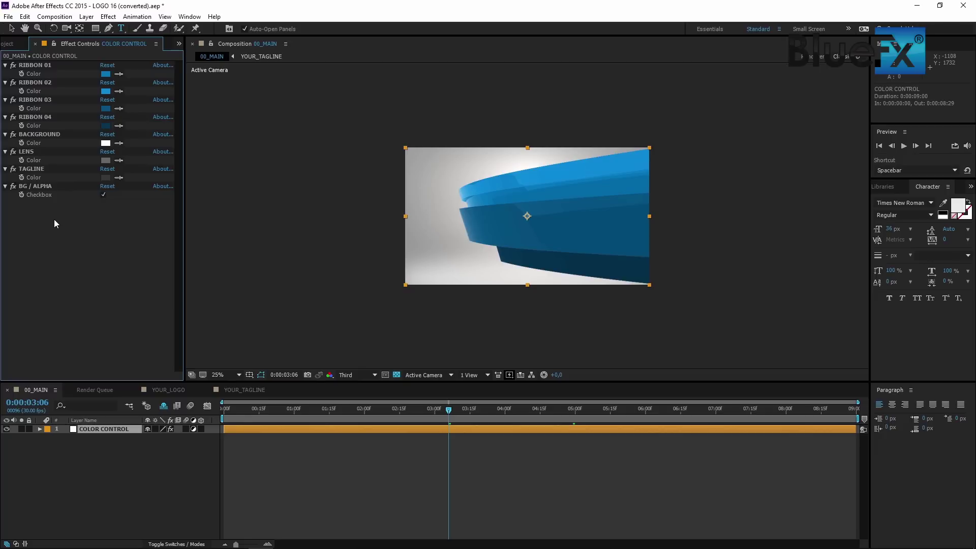
left_click(104, 143)
Set the BACKGROUND colour to light pink and the TAGLINE colour to dark blue
left_click(149, 232)
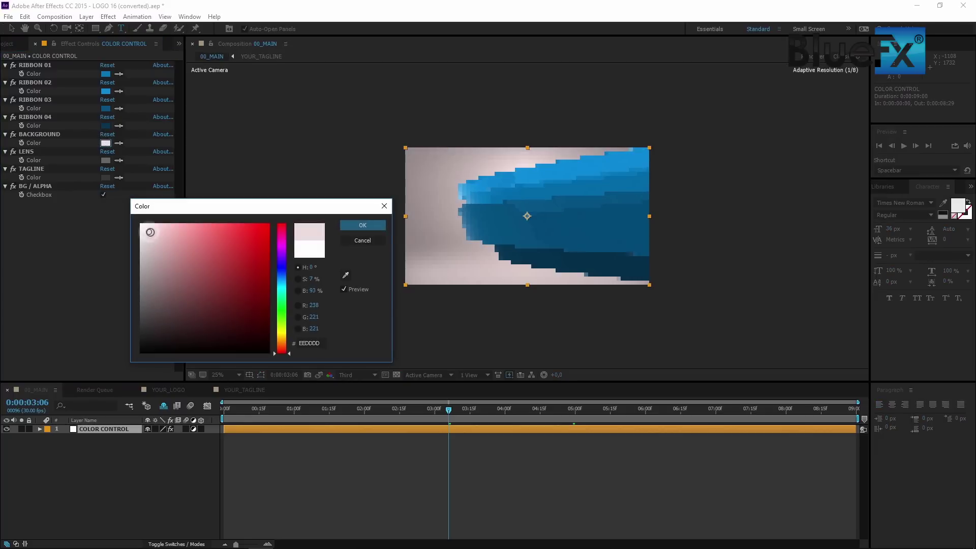
key("Return")
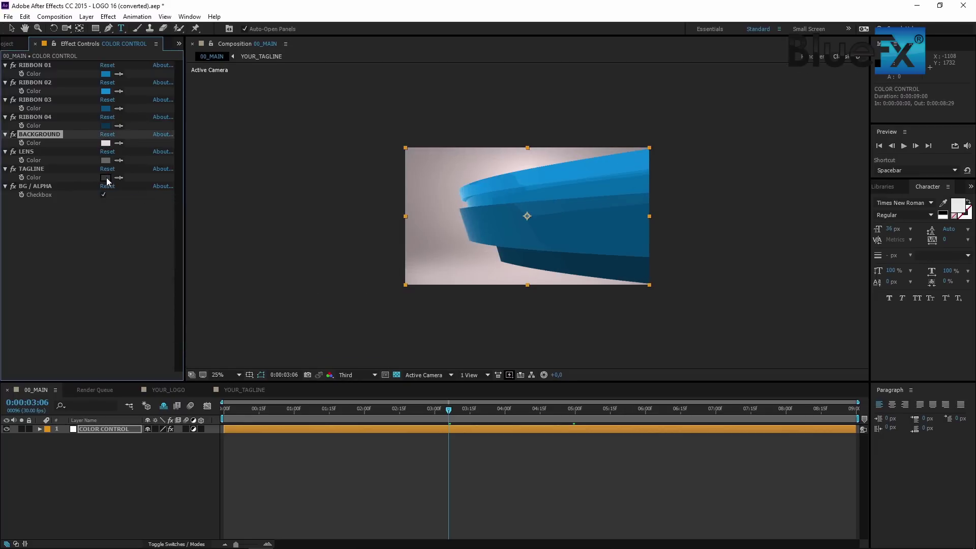
left_click(105, 178)
left_click(283, 267)
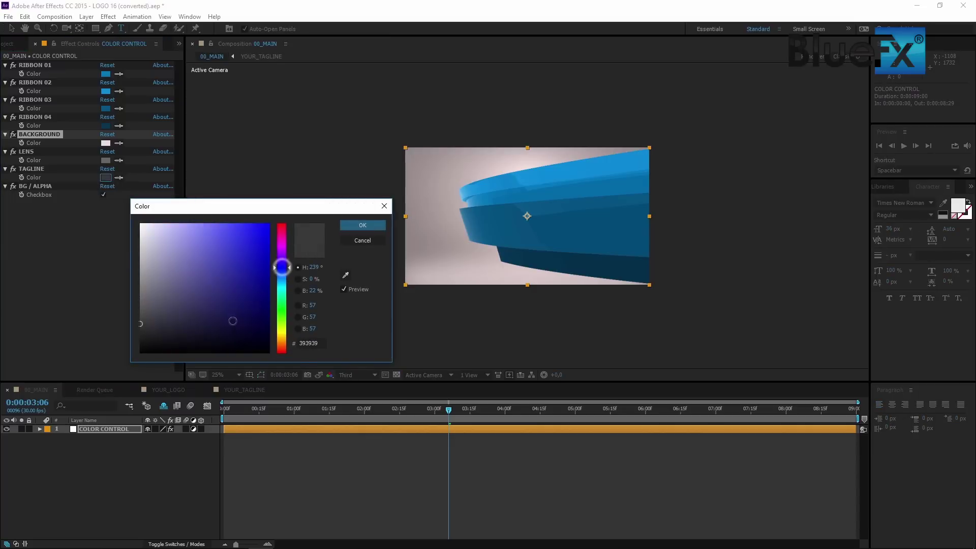
left_click(208, 332)
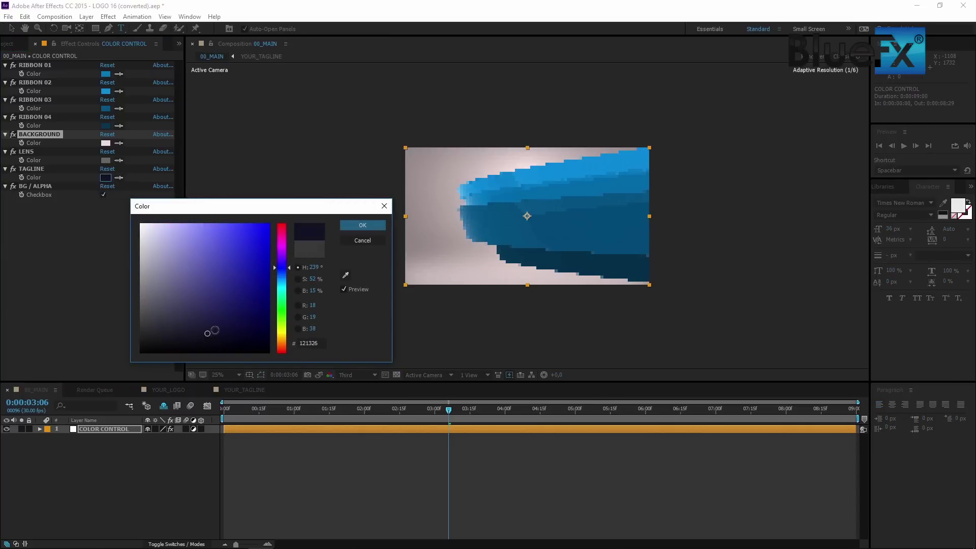
key("Return")
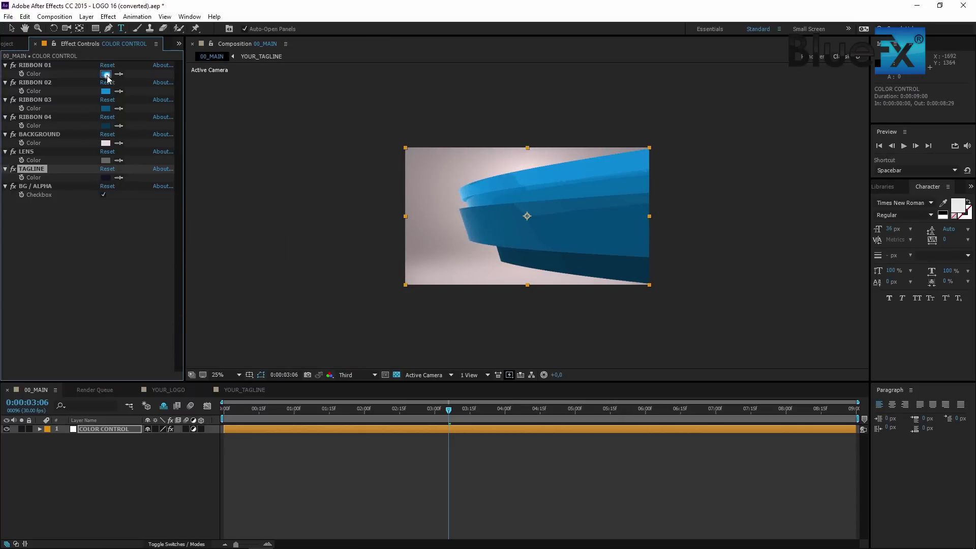
Set RIBBON 01 to slate blue and RIBBON 02 to dark grey
left_click(106, 74)
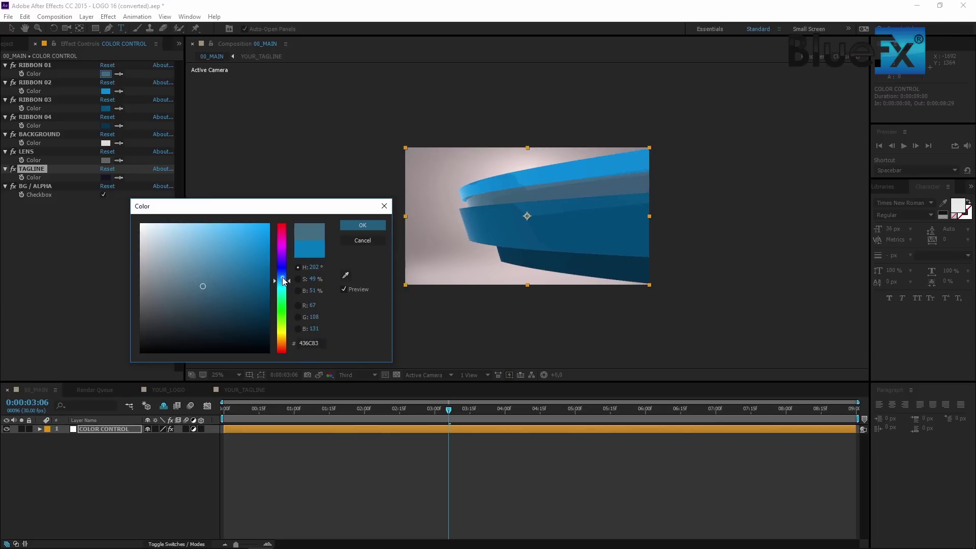
key("Return")
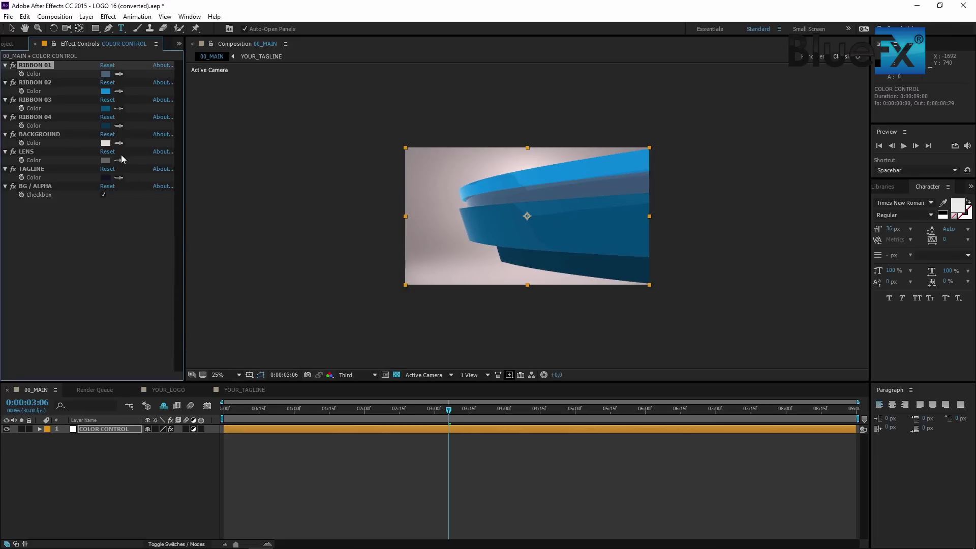
left_click(106, 91)
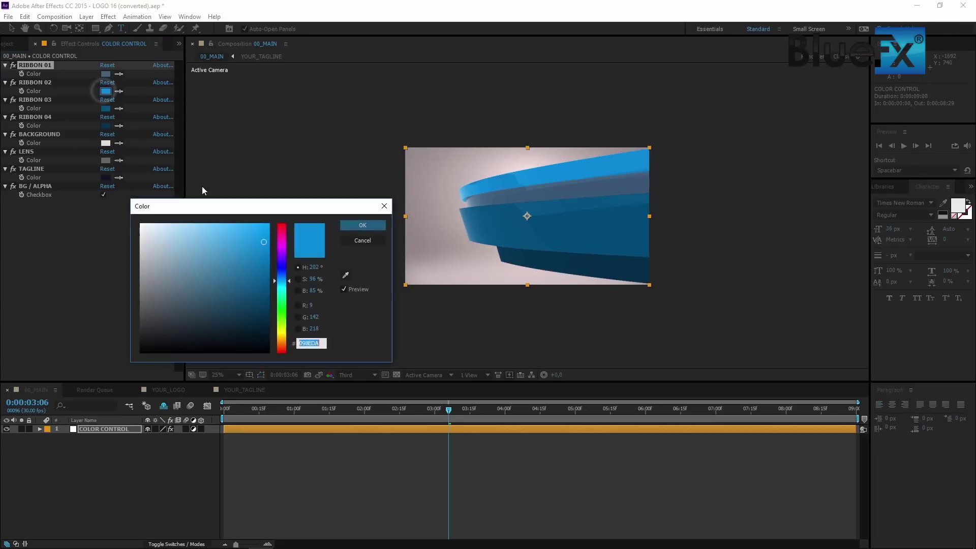
left_click(281, 278)
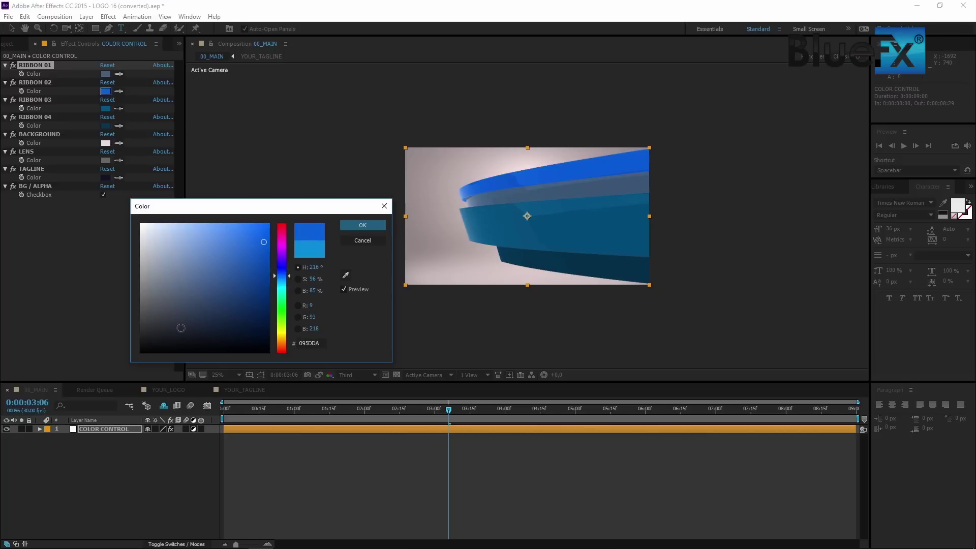
left_click(168, 321)
key("Return")
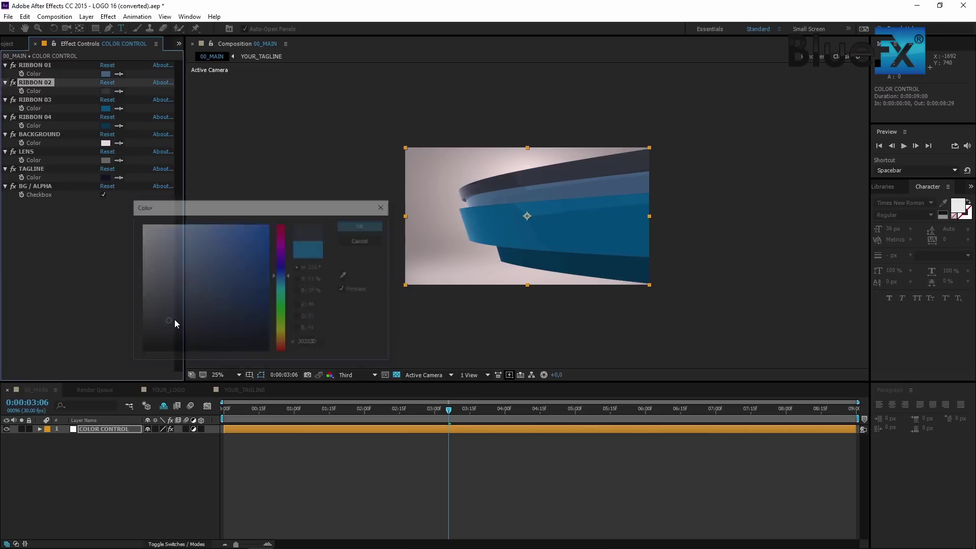
Set RIBBON 03 to a pale light blue
left_click(104, 108)
left_click(282, 290)
left_click_drag(187, 261, 188, 261)
left_click(281, 280)
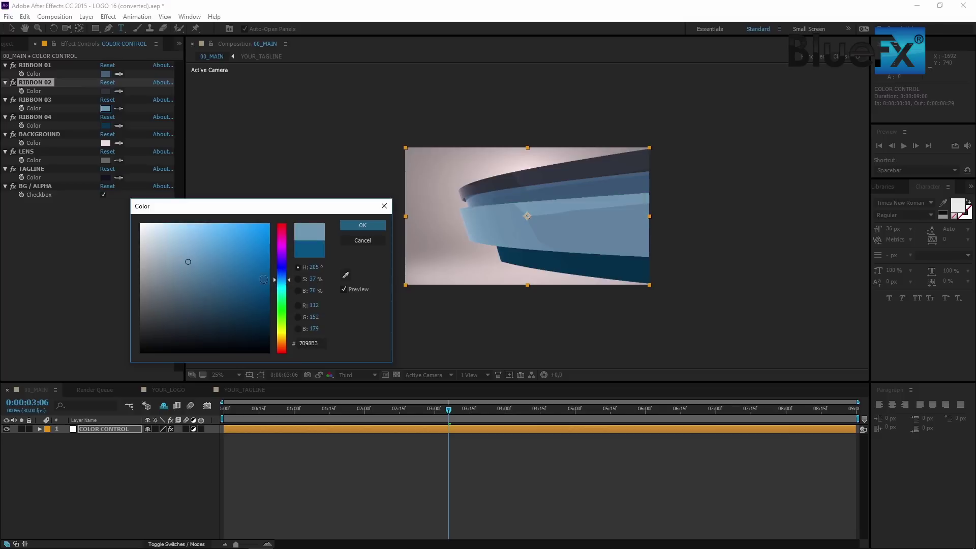
left_click(176, 258)
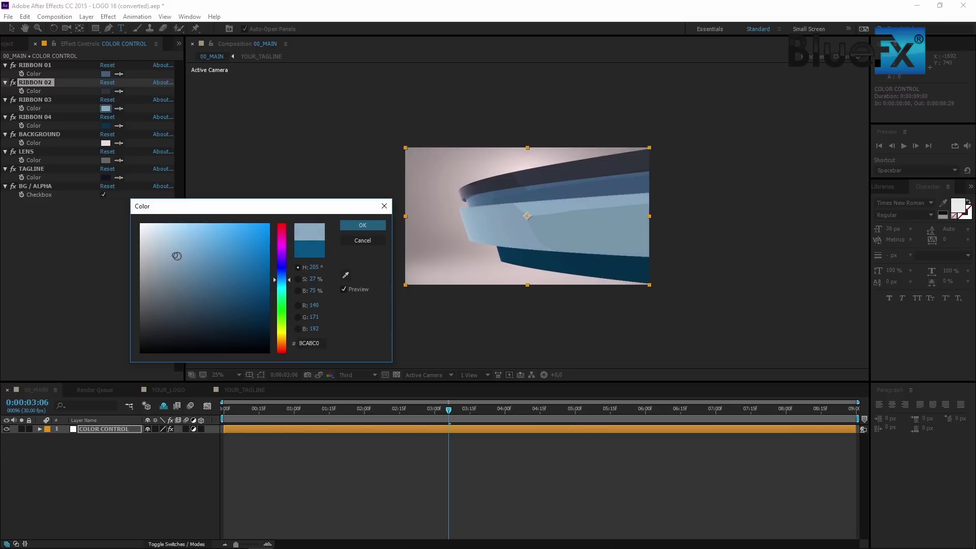
key("Return")
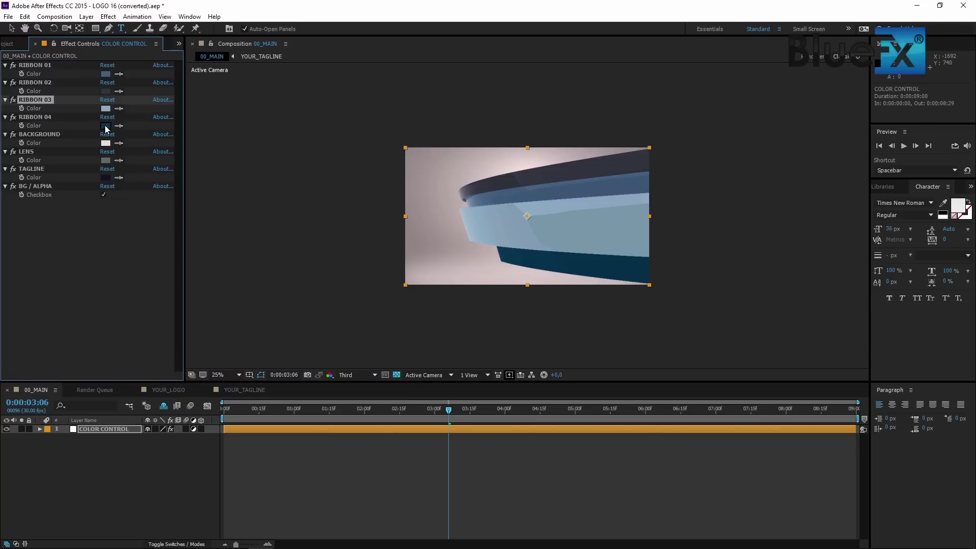
Set RIBBON 04 to near-black
left_click(106, 126)
left_click_drag(277, 282, 282, 274)
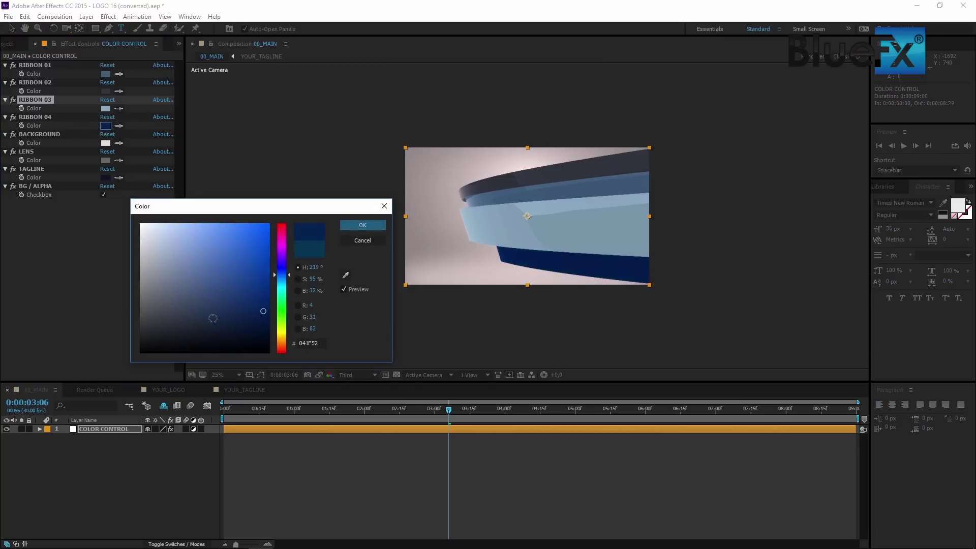
left_click(184, 327)
key("Return")
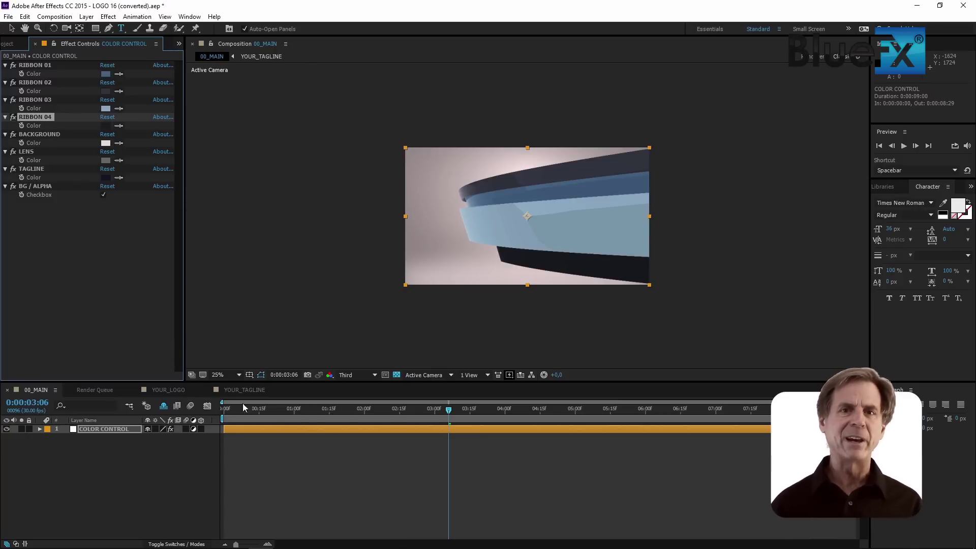